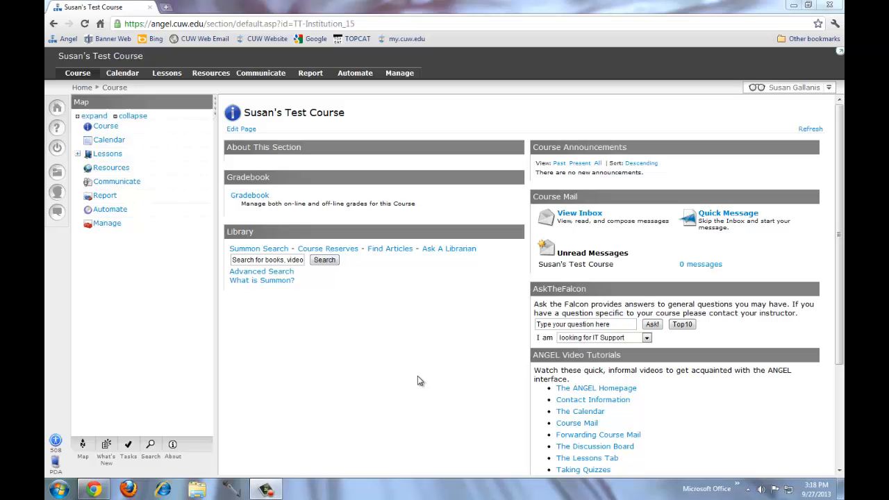
# Add a Turnitin Drop Box to the course's Lessons, using the Paper Assignment type.
pyautogui.click(167, 73)
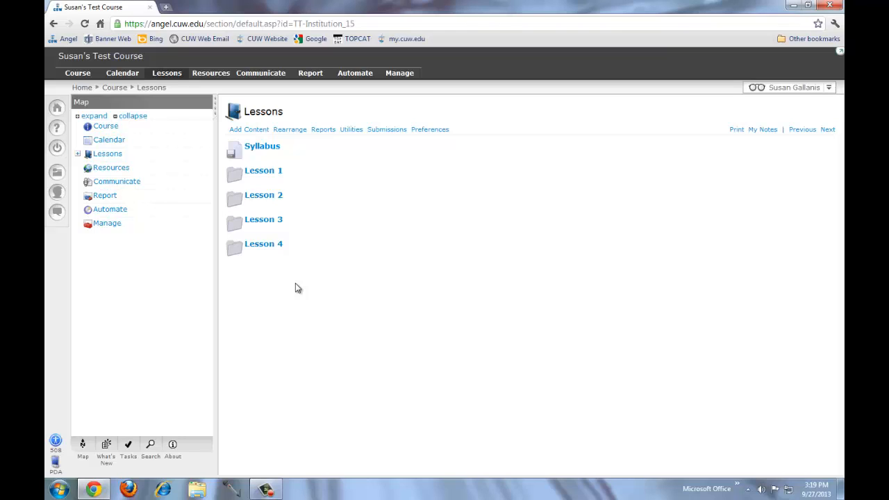
pyautogui.click(250, 132)
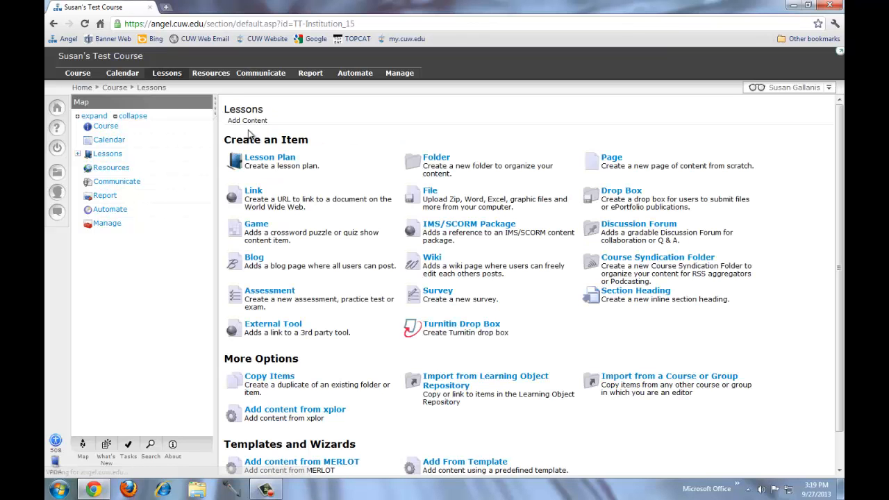
pyautogui.click(447, 326)
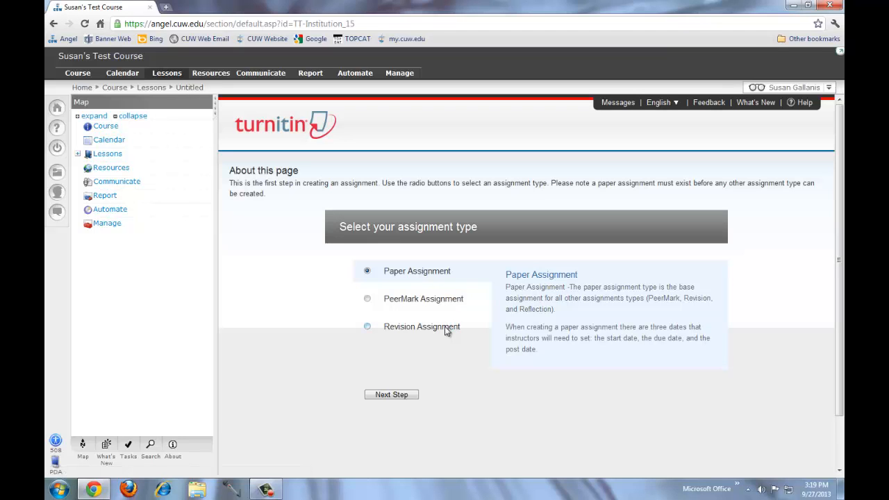
pyautogui.click(392, 395)
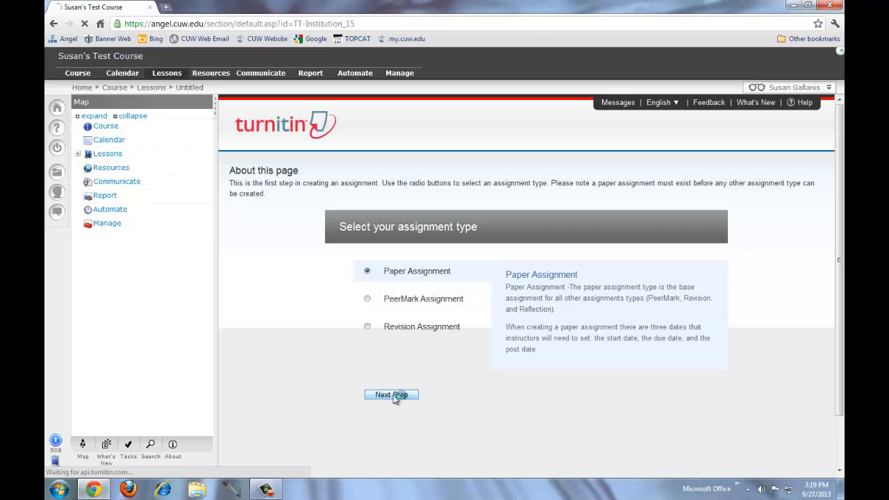
# Title the new assignment "All Draft Papers.".
pyautogui.click(399, 303)
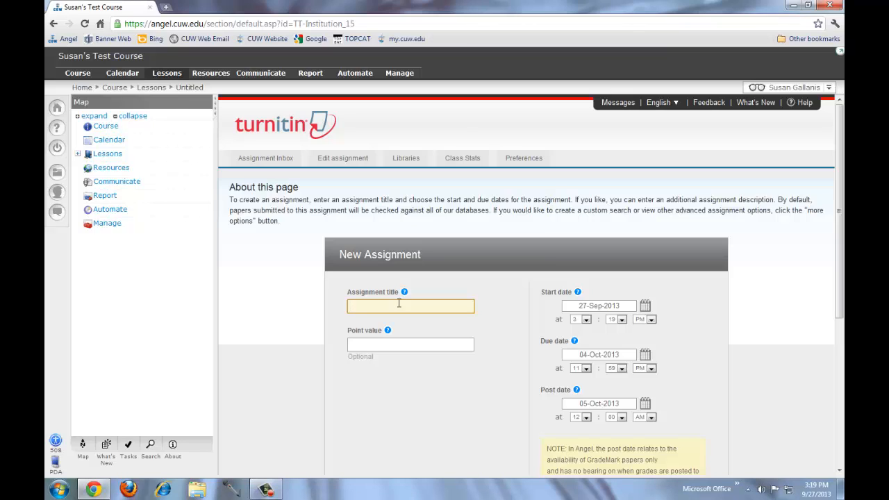
pyautogui.write('All Draft Papers')
pyautogui.write('.')
pyautogui.scroll(-3, 555, 409)
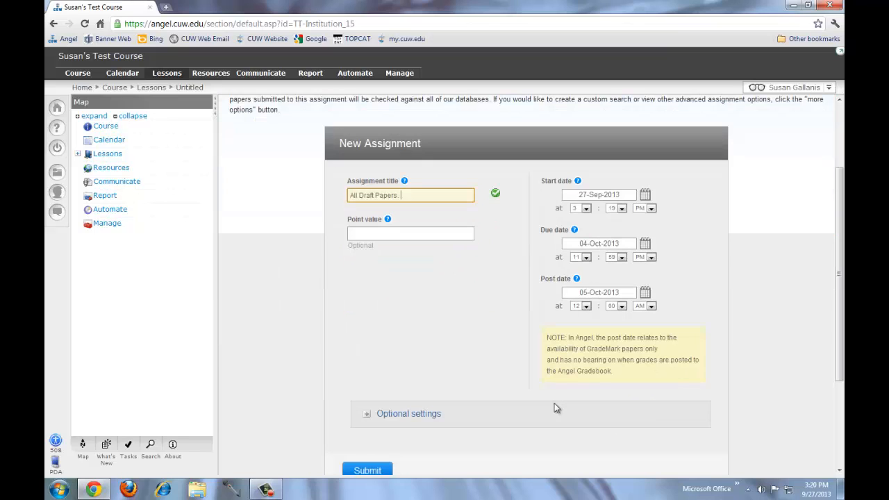
# Expand the optional settings and enter the special instructions "Special instructions typed here.".
pyautogui.click(369, 416)
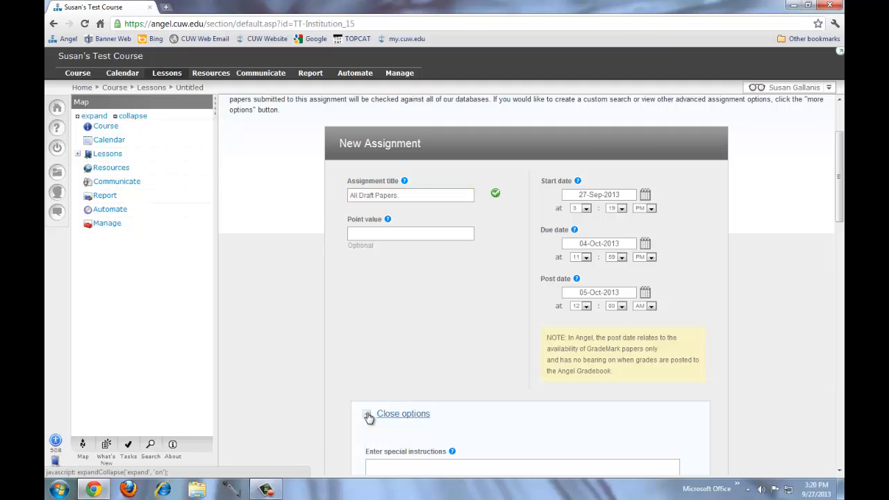
pyautogui.scroll(-3, 368, 416)
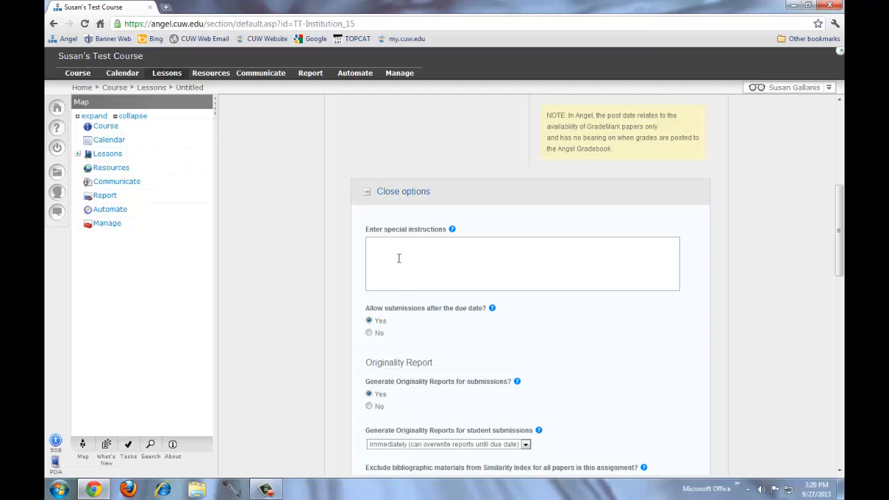
pyautogui.click(399, 259)
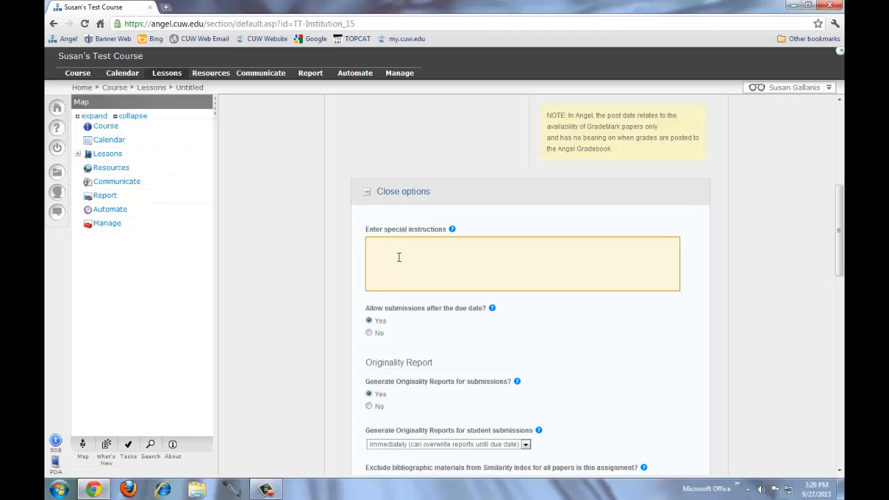
pyautogui.write('Special instruction s typed here.')
pyautogui.scroll(-1, 407, 246)
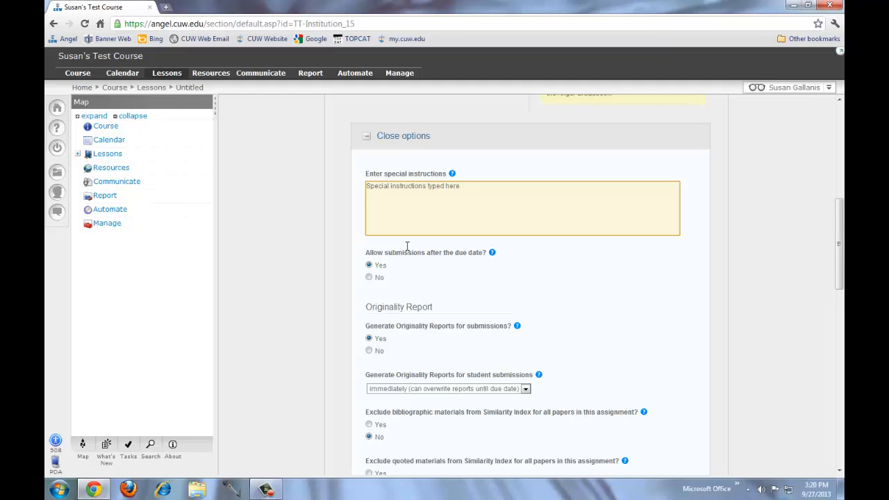
# Exclude bibliographic and quoted materials from the Similarity Index, and submit the draft papers assignment.
pyautogui.scroll(-2, 407, 246)
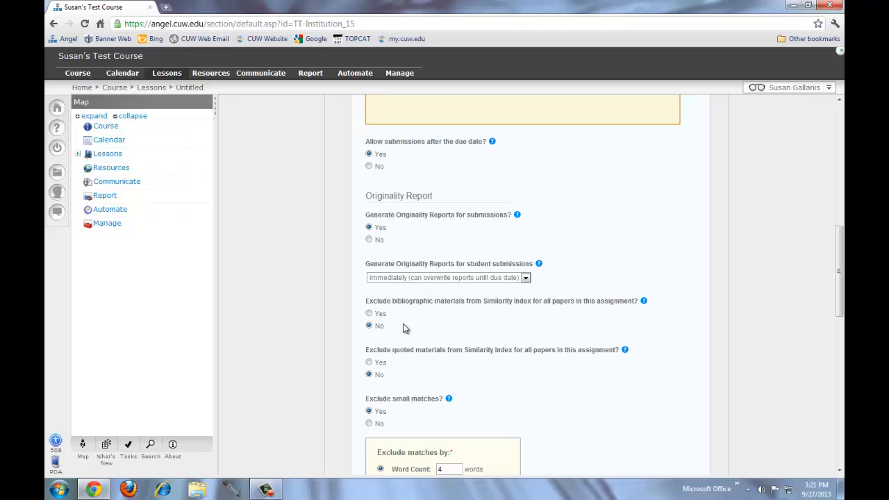
pyautogui.click(369, 314)
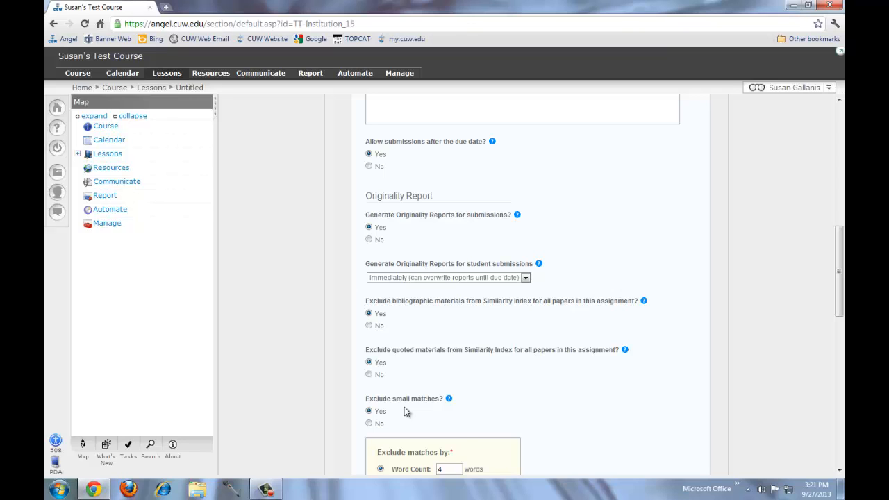
pyautogui.scroll(-5, 406, 412)
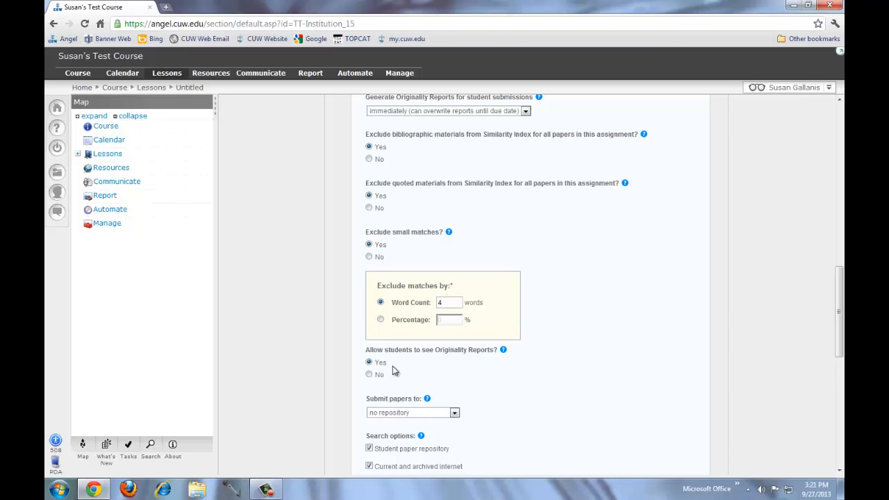
pyautogui.scroll(-2, 393, 370)
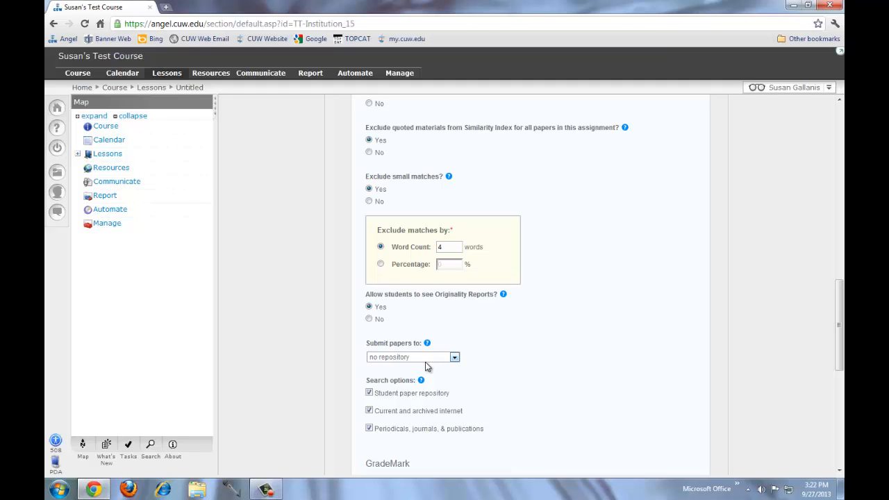
pyautogui.scroll(-5, 425, 366)
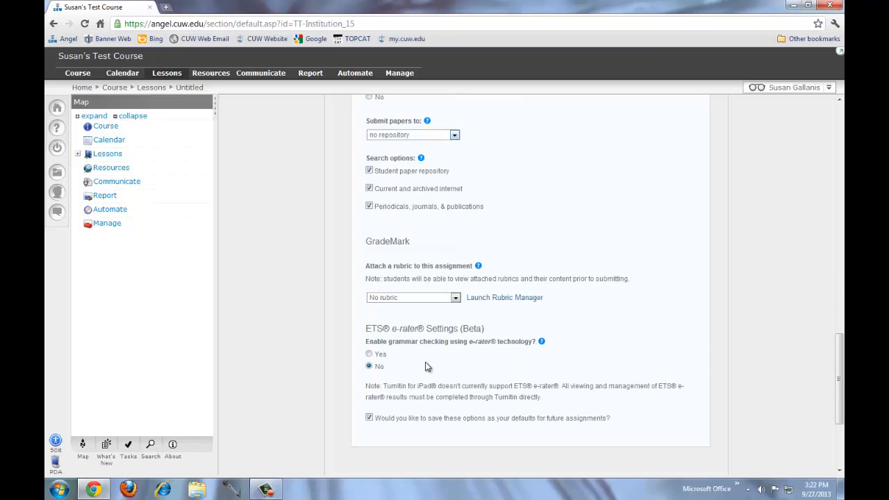
pyautogui.scroll(-1, 426, 366)
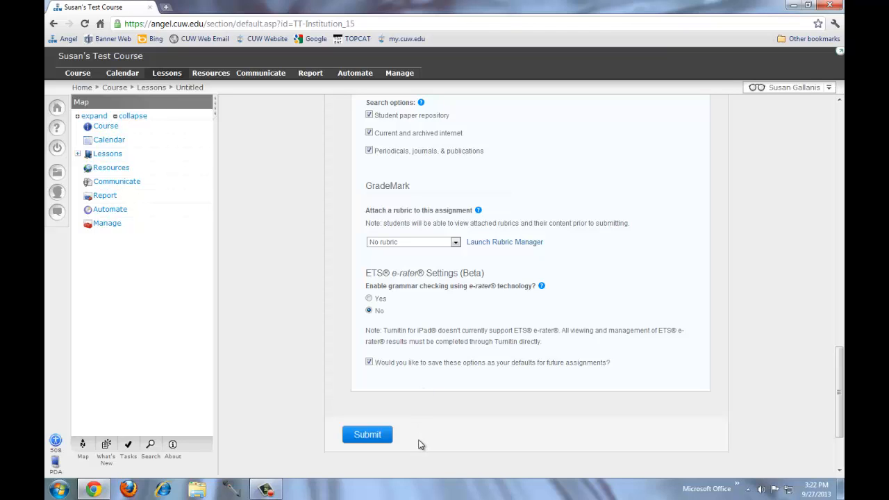
pyautogui.click(368, 435)
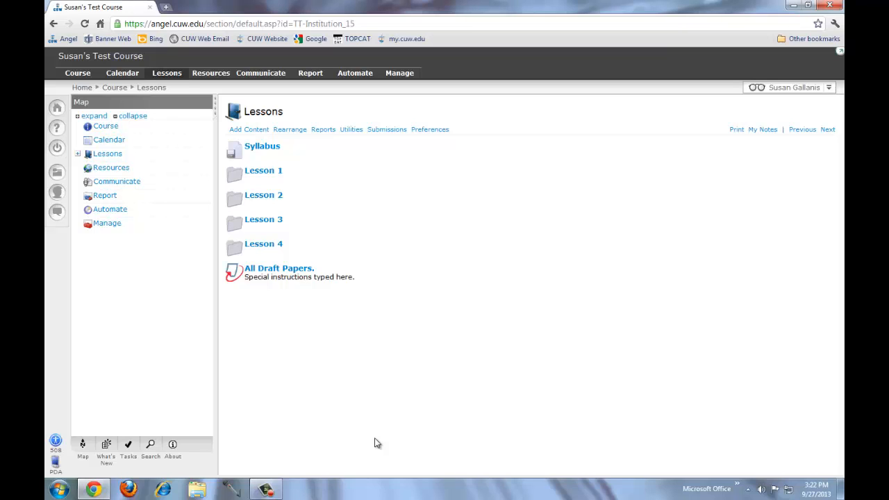
# Add a Turnitin Drop Box inside the Lesson 4 folder, using the Paper Assignment type.
pyautogui.click(262, 245)
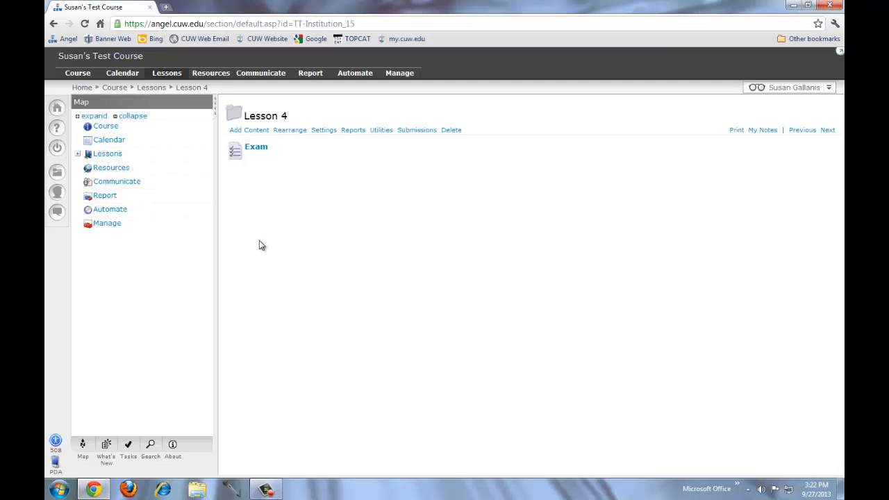
pyautogui.click(253, 131)
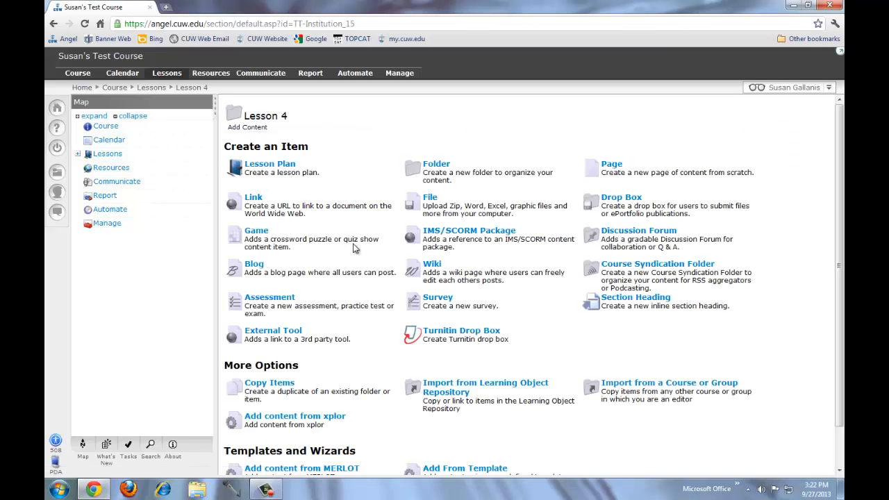
pyautogui.click(442, 334)
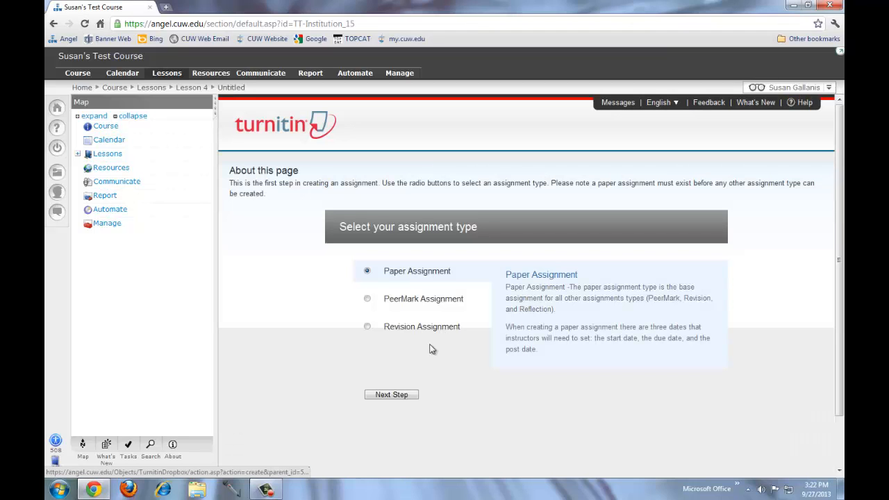
pyautogui.click(403, 396)
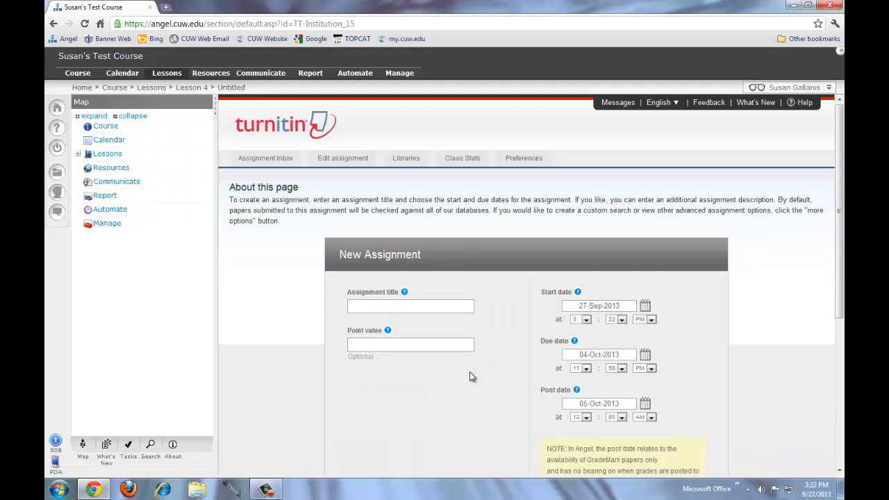
# Title the Lesson 4 assignment "Final Paper here" and set its point value to 10.
pyautogui.scroll(-2, 448, 345)
pyautogui.click(409, 195)
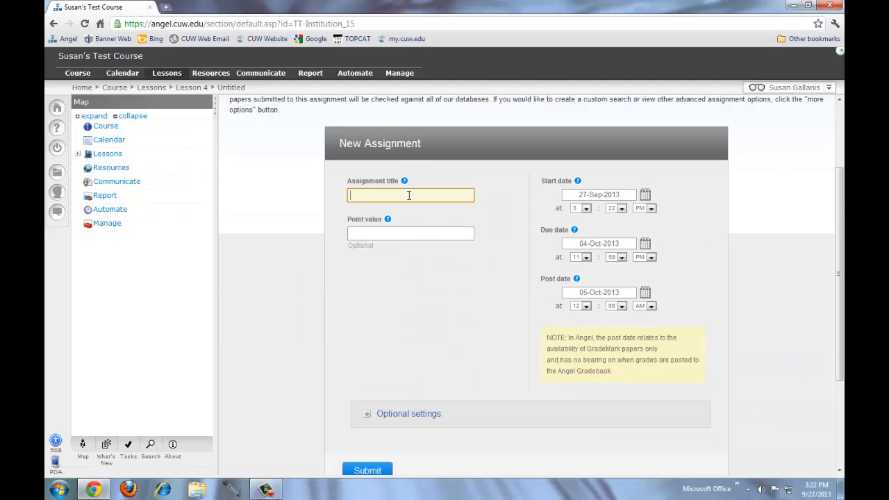
pyautogui.write('Final Paper here')
pyautogui.click(407, 233)
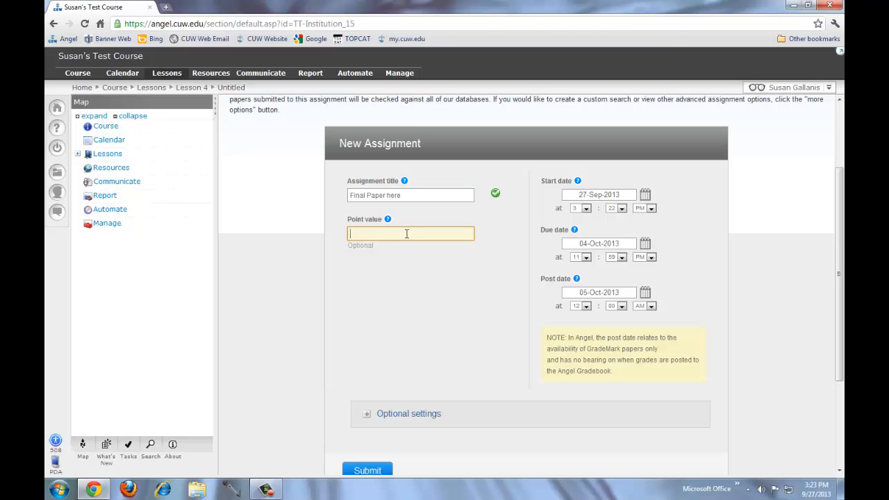
pyautogui.write('10')
# In the optional settings, set Originality Report generation for student submissions to "immediately first report is final".
pyautogui.scroll(-1, 553, 301)
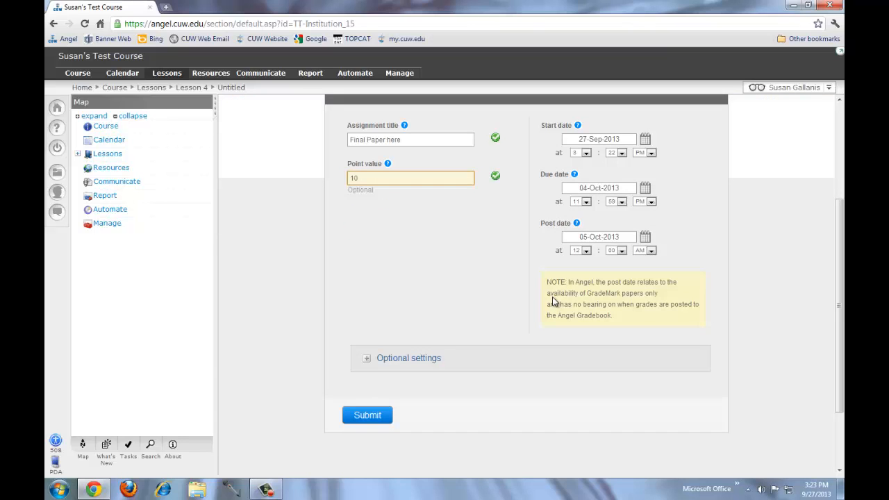
pyautogui.click(368, 364)
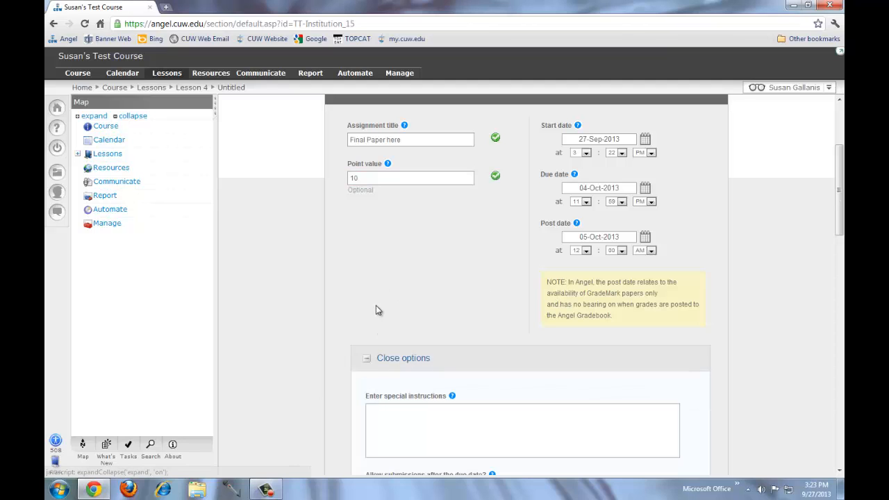
pyautogui.scroll(-2, 376, 307)
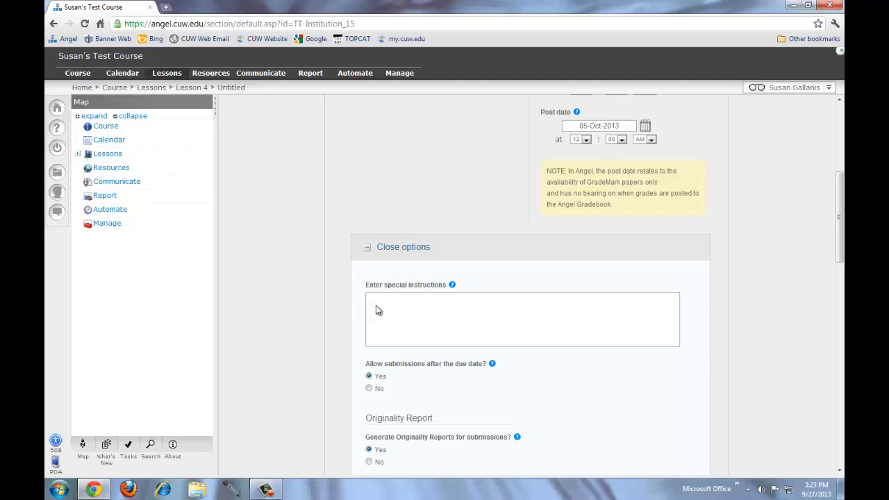
pyautogui.scroll(-1, 378, 310)
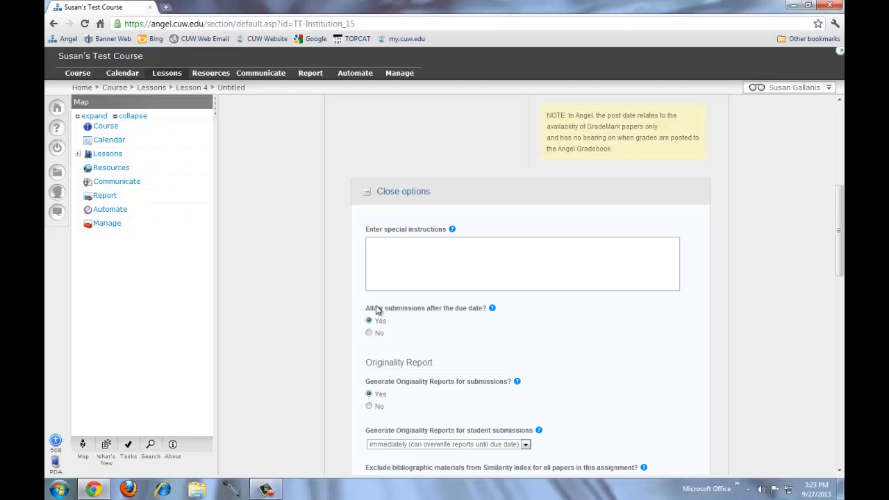
pyautogui.scroll(-2, 377, 310)
pyautogui.click(425, 335)
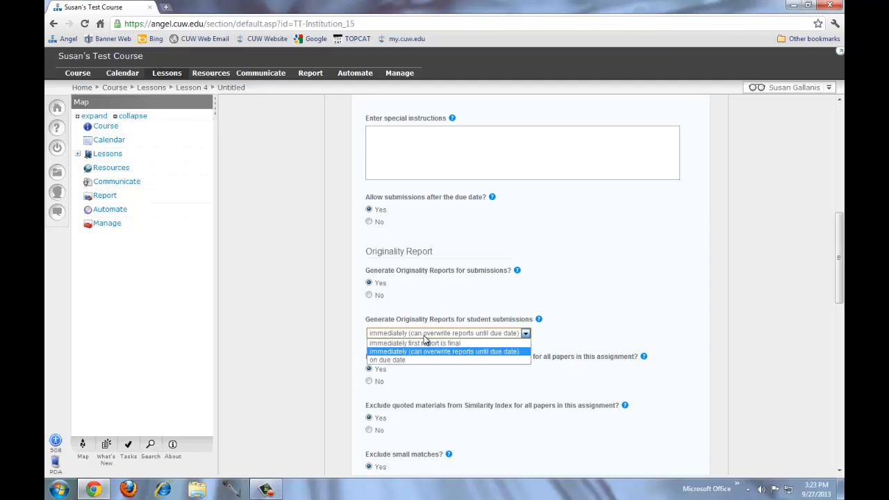
pyautogui.click(428, 343)
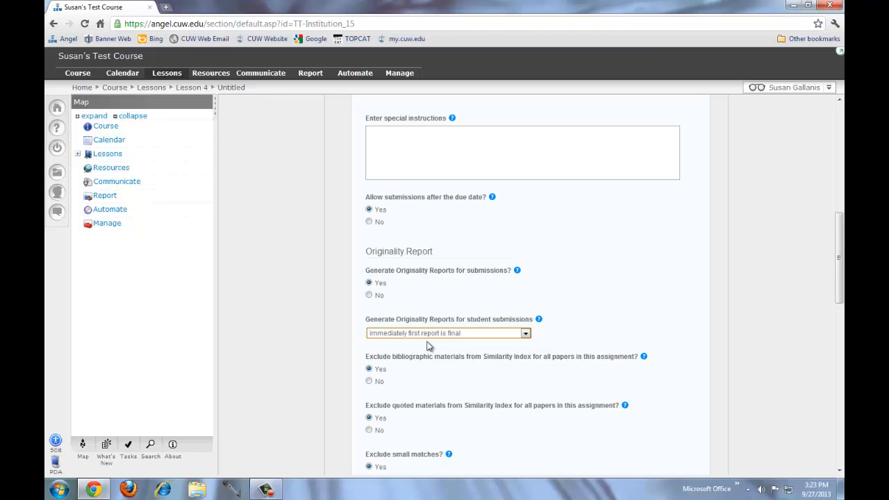
# Set the final paper assignment to submit papers to the standard paper repository.
pyautogui.scroll(-3, 428, 345)
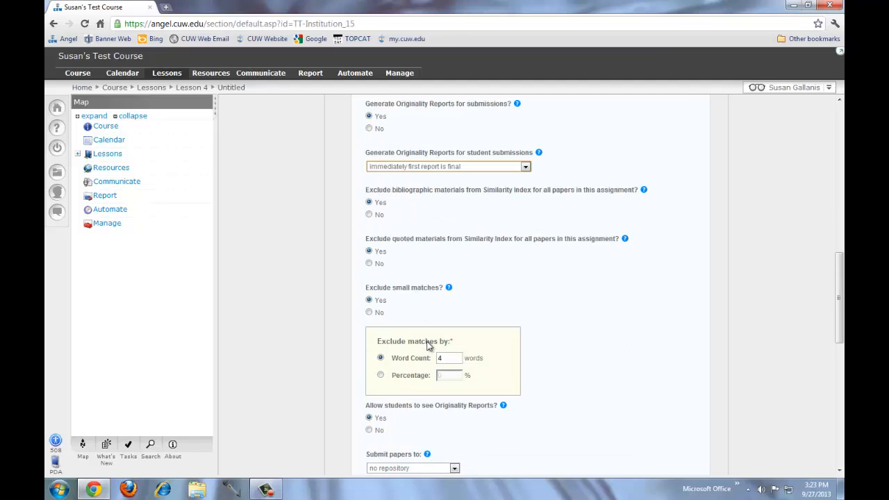
pyautogui.scroll(-1, 427, 346)
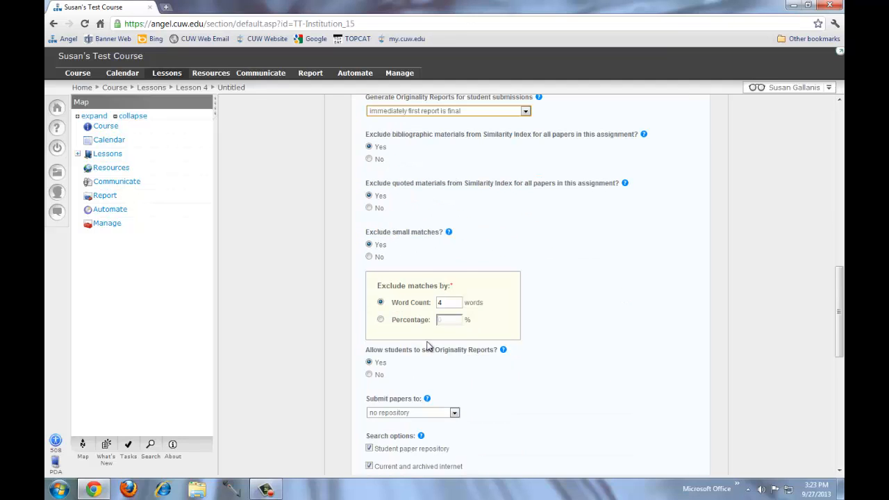
pyautogui.scroll(-1, 427, 345)
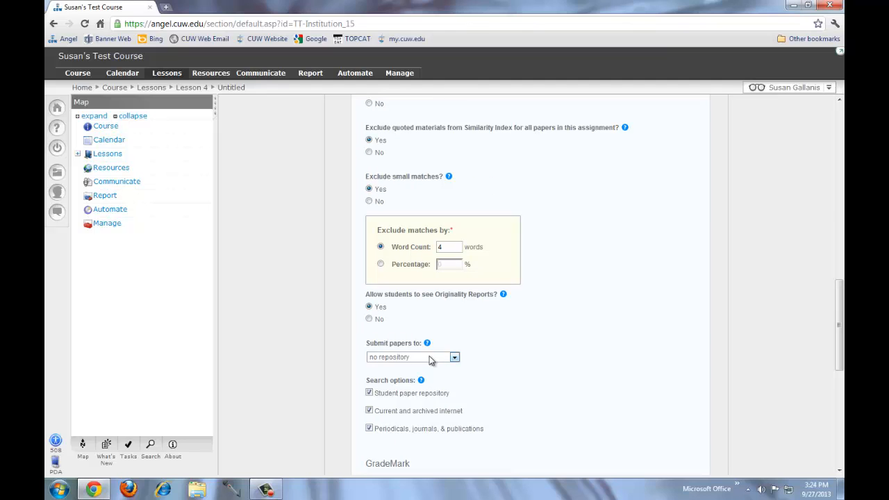
pyautogui.click(430, 358)
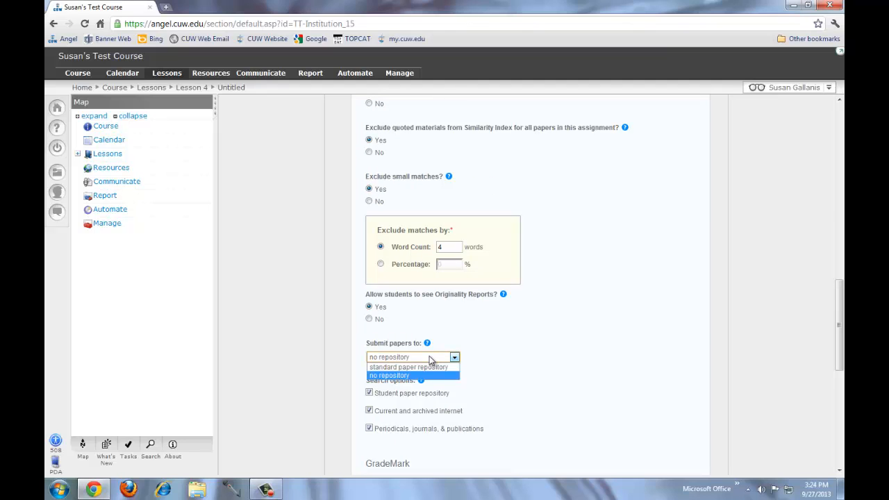
pyautogui.click(432, 368)
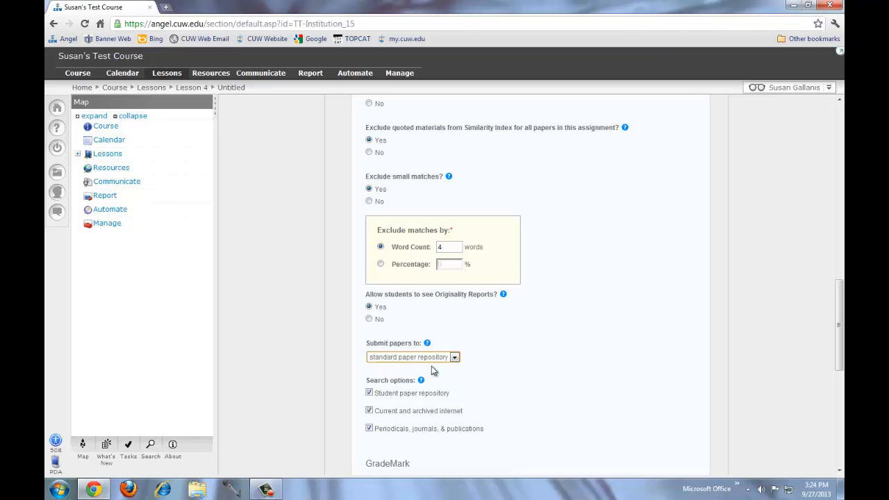
pyautogui.scroll(-1, 514, 379)
pyautogui.scroll(-3, 514, 380)
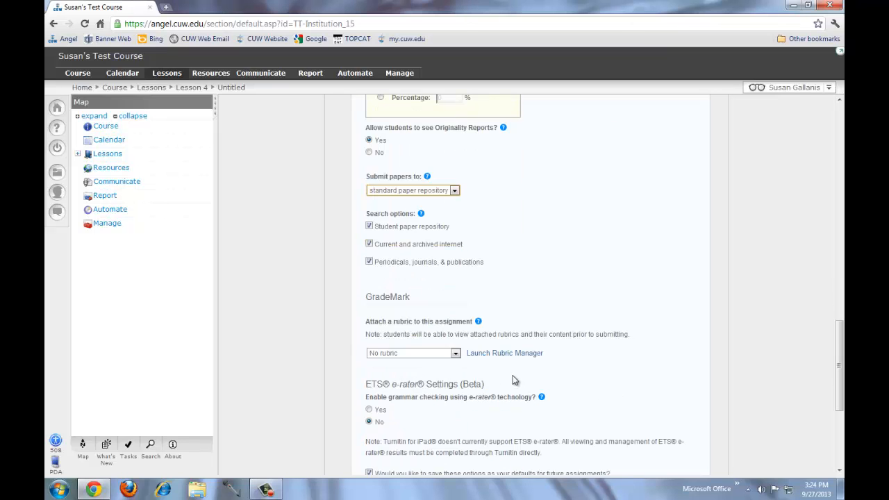
# Submit the completed settings form to create the final paper drop box in Lesson 4.
pyautogui.scroll(-2, 513, 380)
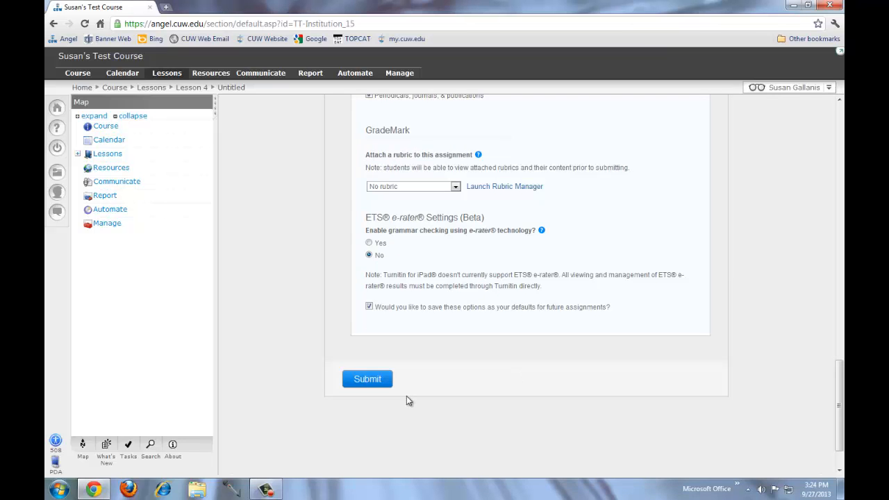
pyautogui.click(379, 378)
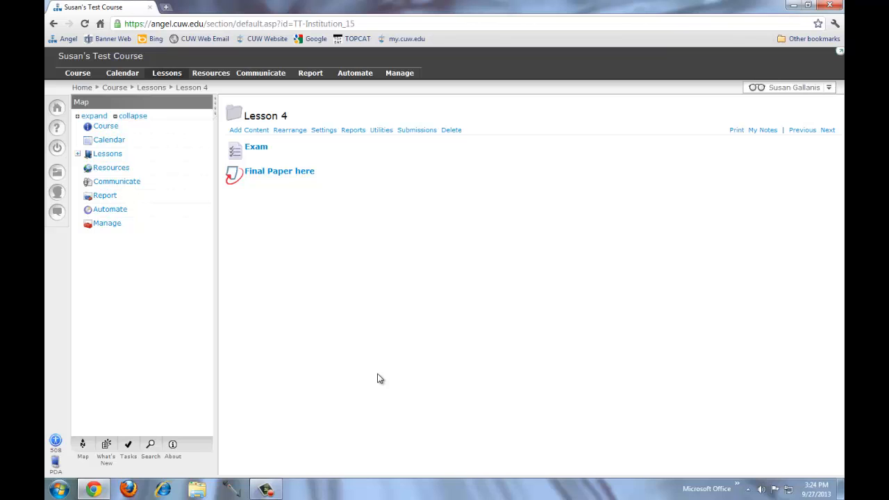
# In the gradebook's assignments, set the category of "Final Paper here" to Homework and save the change.
pyautogui.click(403, 74)
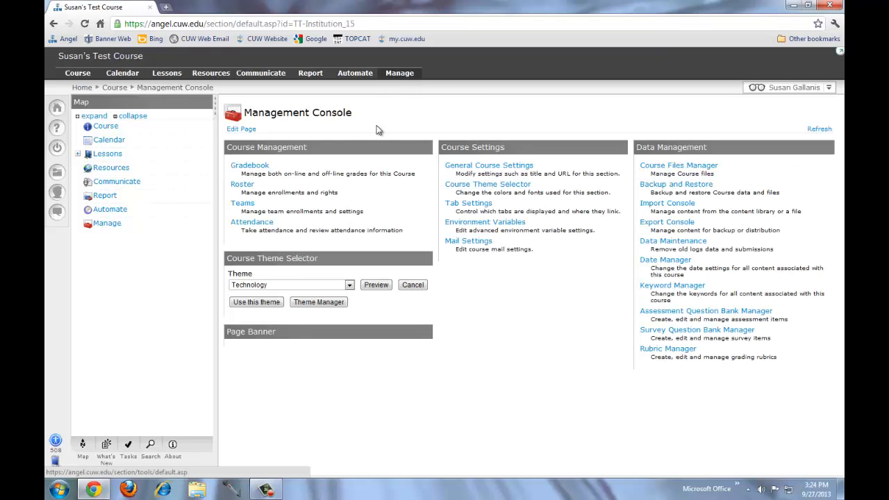
pyautogui.click(254, 167)
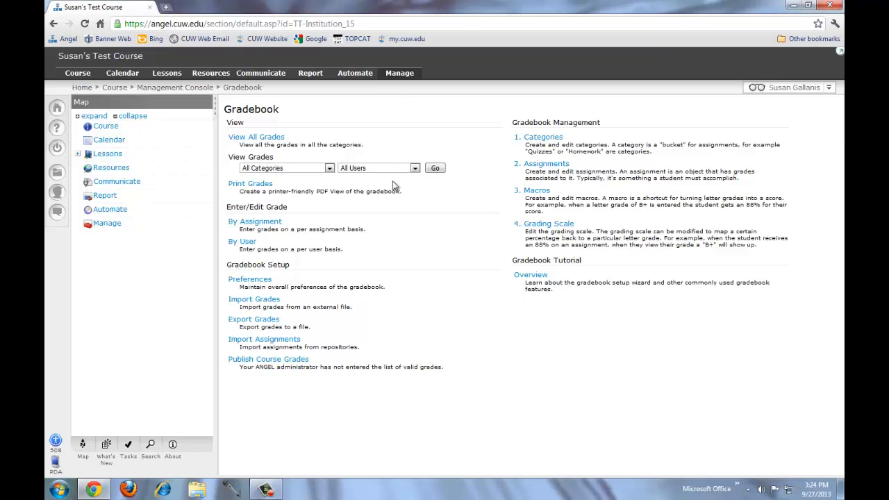
pyautogui.click(547, 166)
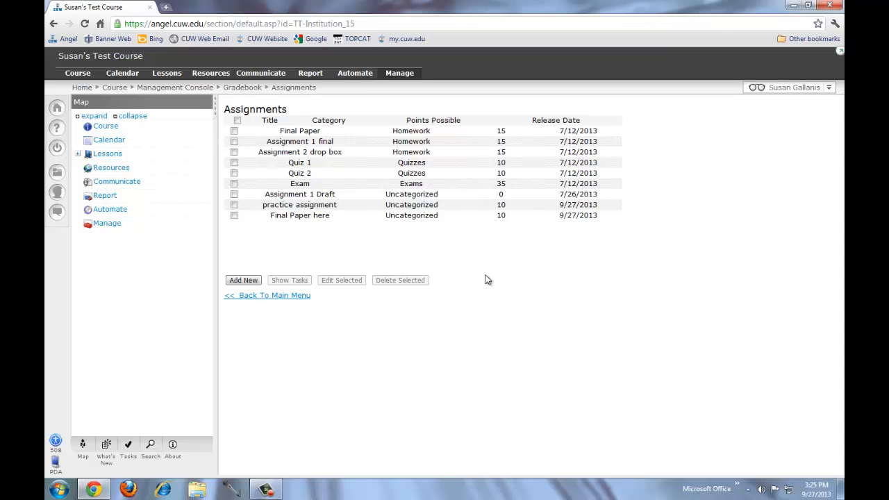
pyautogui.click(234, 217)
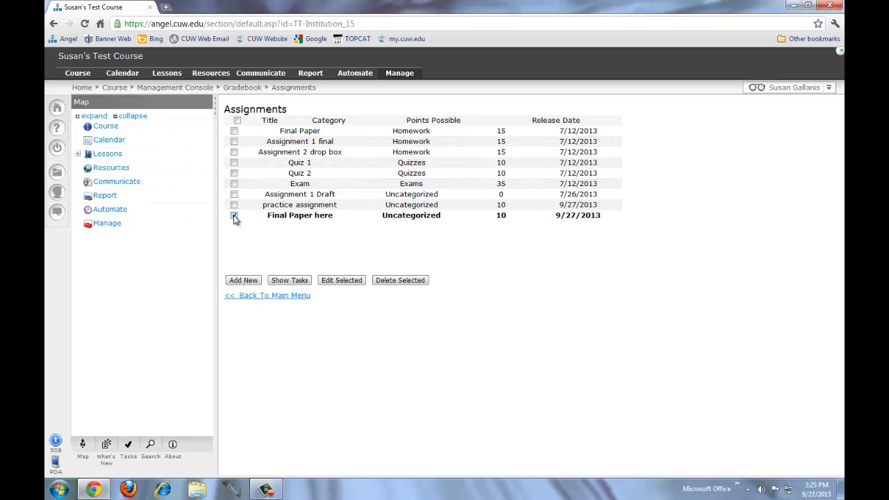
pyautogui.click(345, 281)
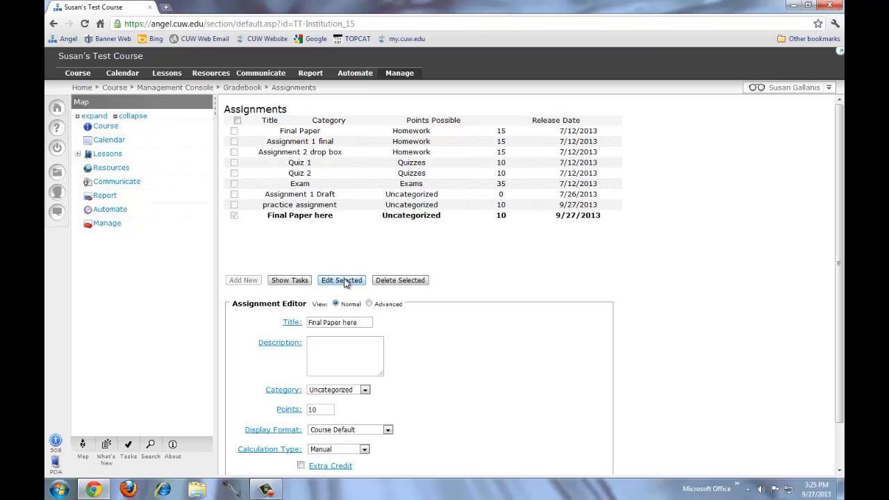
pyautogui.scroll(-2, 345, 282)
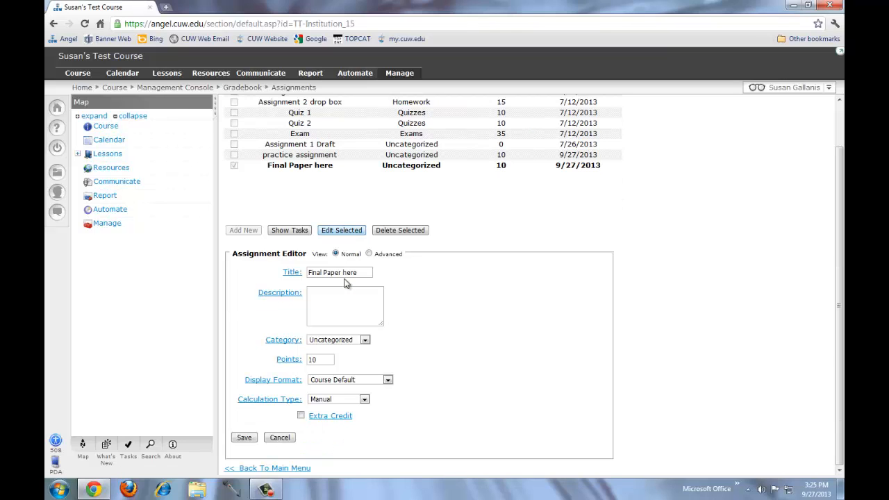
pyautogui.click(364, 340)
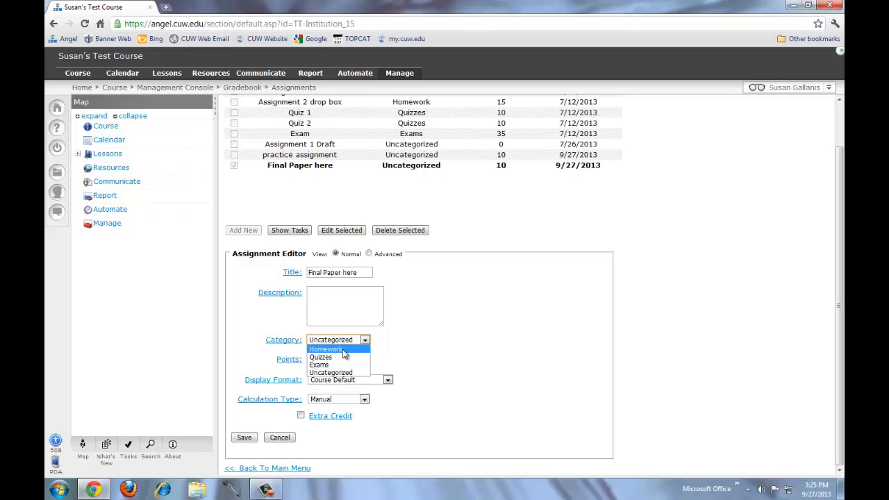
pyautogui.click(344, 350)
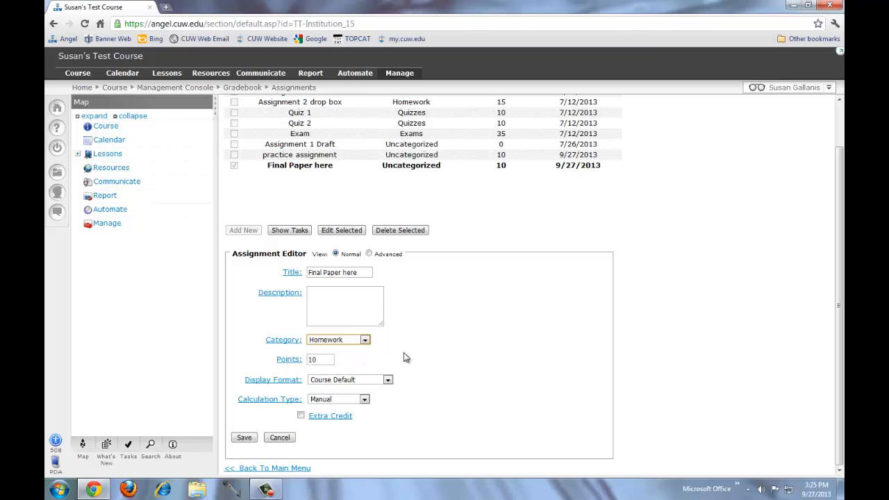
pyautogui.click(243, 440)
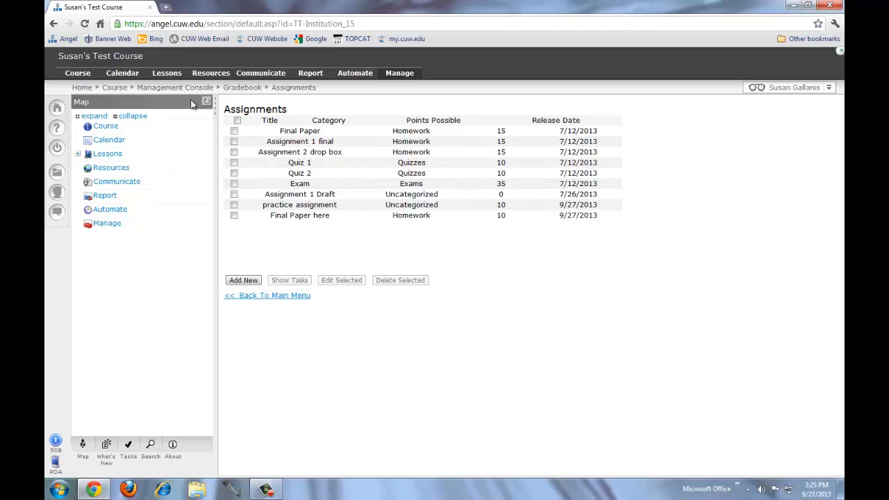
# Open the Originality Report of the submitted Test Paper in Lesson 2's "Final paper drop box" and dismiss the getting-started message.
pyautogui.click(167, 74)
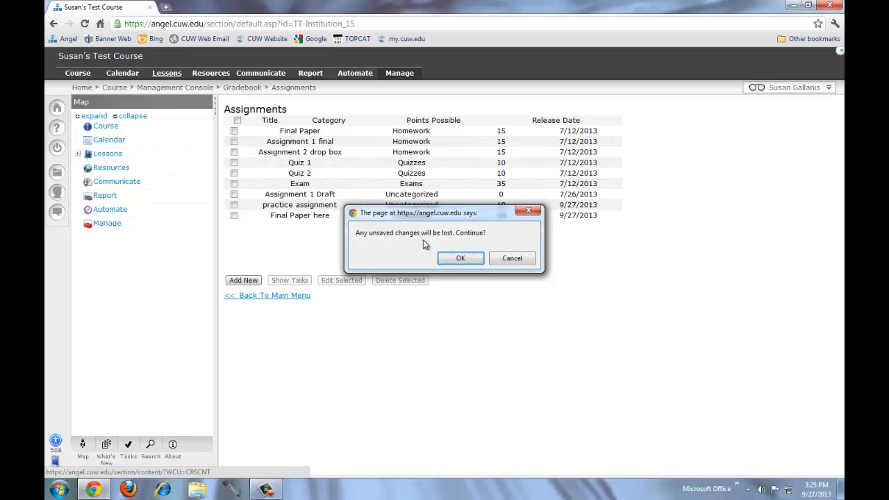
pyautogui.click(460, 258)
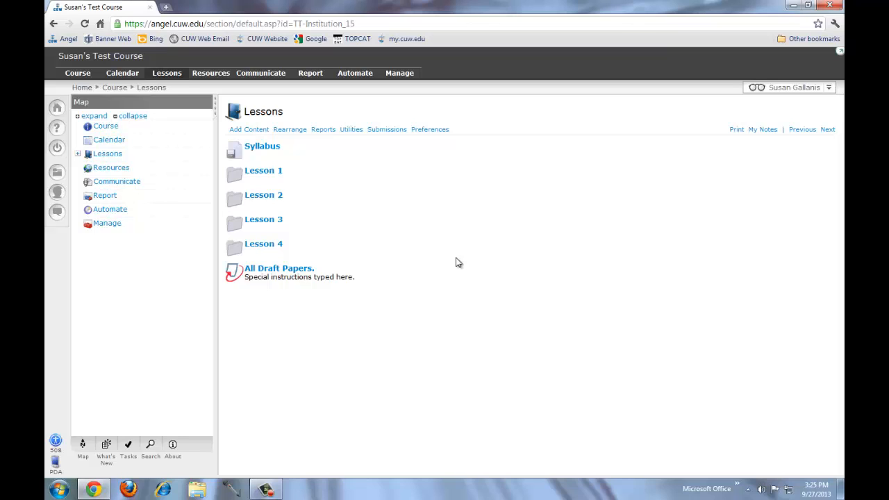
pyautogui.click(269, 197)
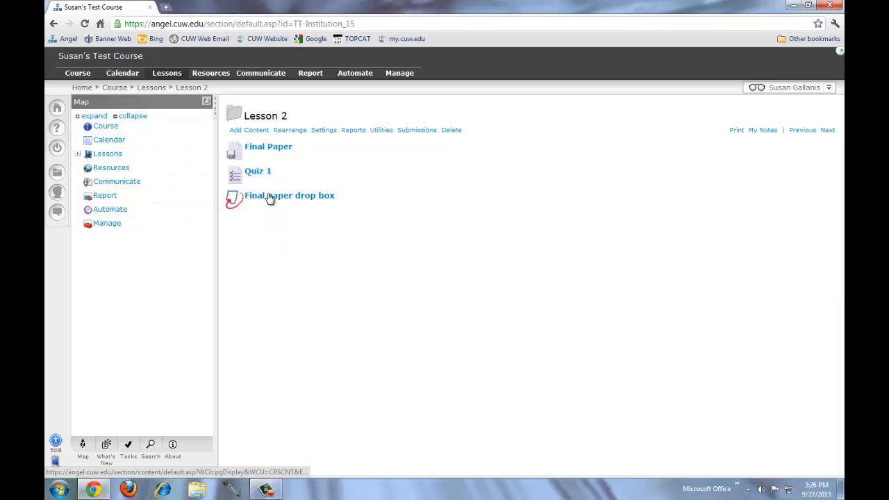
pyautogui.click(270, 198)
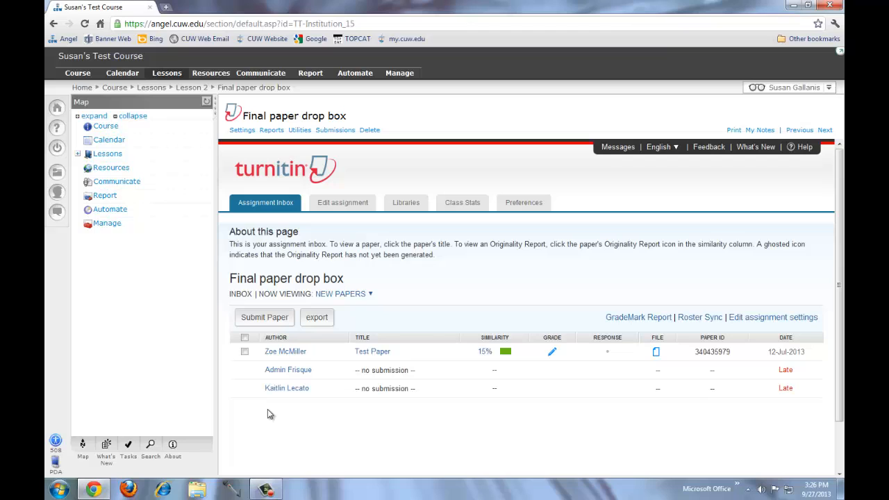
pyautogui.click(503, 353)
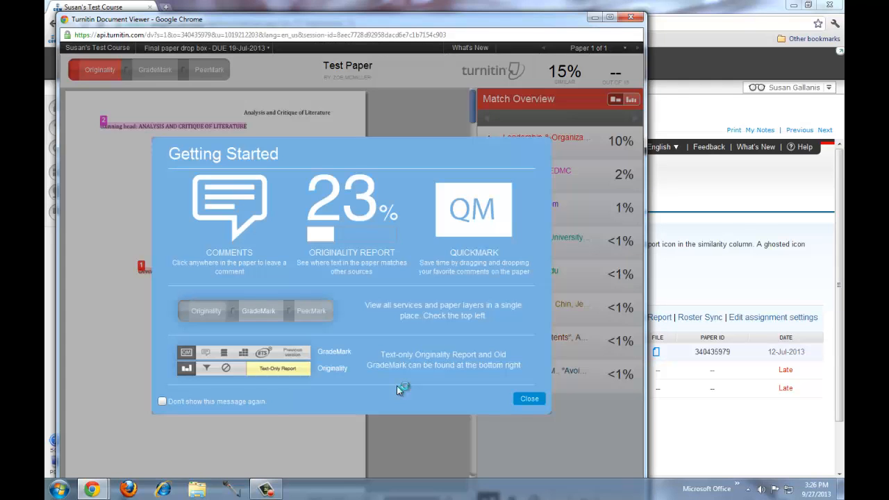
pyautogui.click(530, 400)
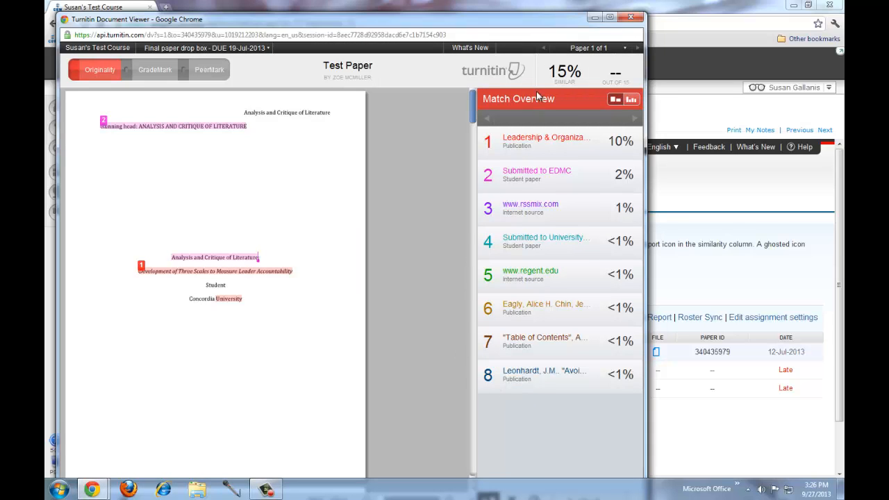
# Examine the match breakdown for the first source in the Originality Report, then return to the match overview.
pyautogui.moveTo(575, 88)
pyautogui.click(633, 144)
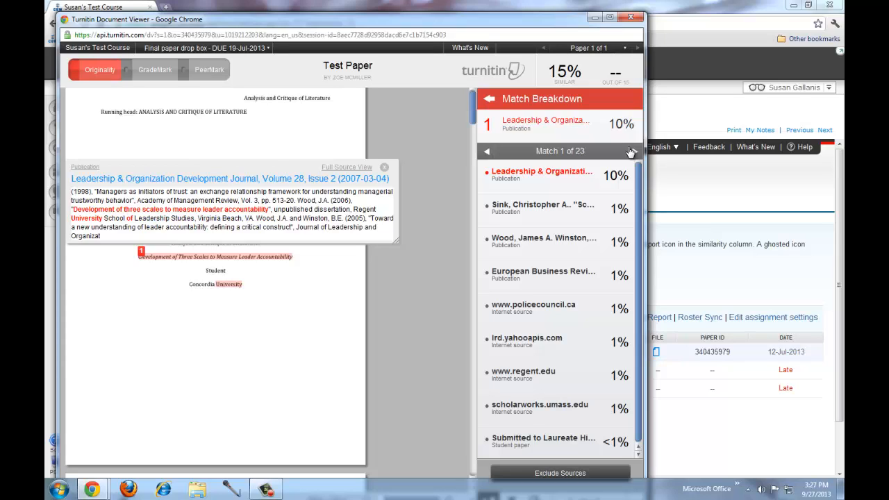
pyautogui.click(490, 99)
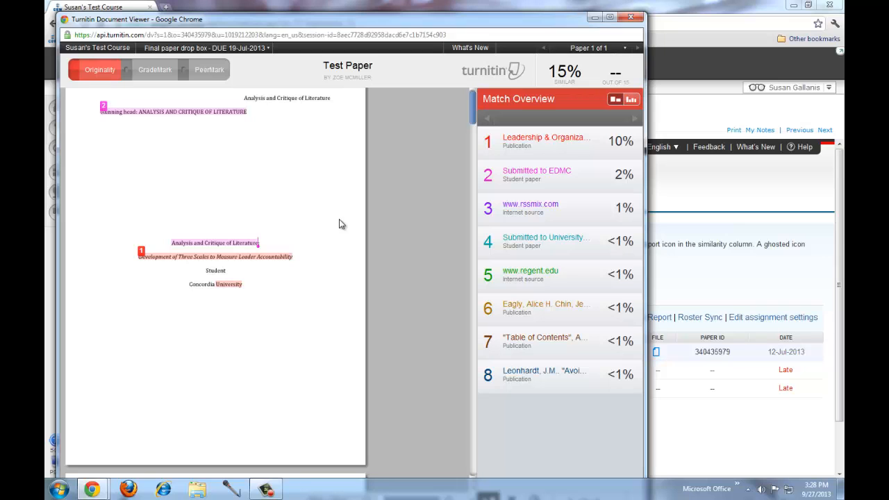
# In GradeMark, add the comment "here is a comment about this highlighted text. nice work." to "definition of these dimensions" on page 2.
pyautogui.click(154, 71)
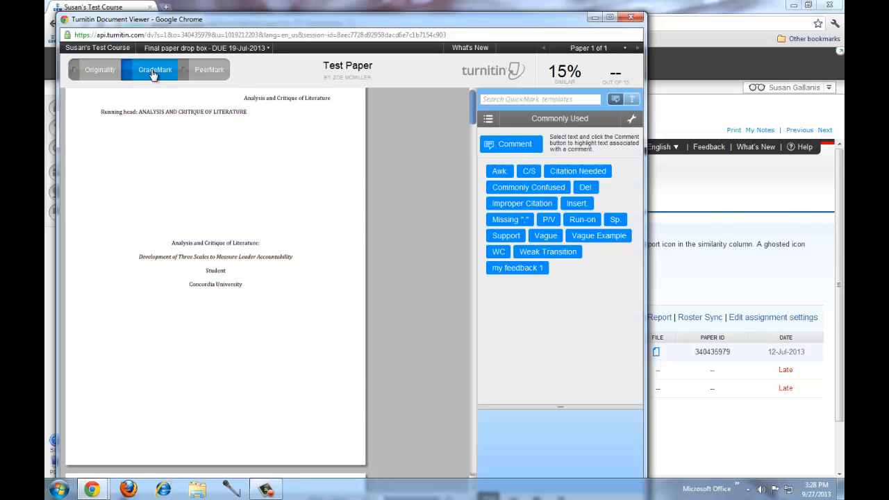
pyautogui.scroll(-4, 278, 289)
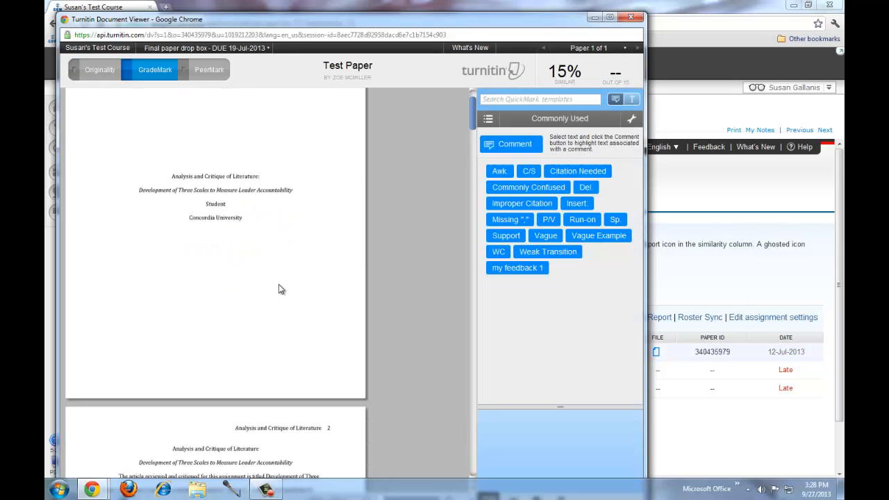
pyautogui.scroll(-4, 279, 285)
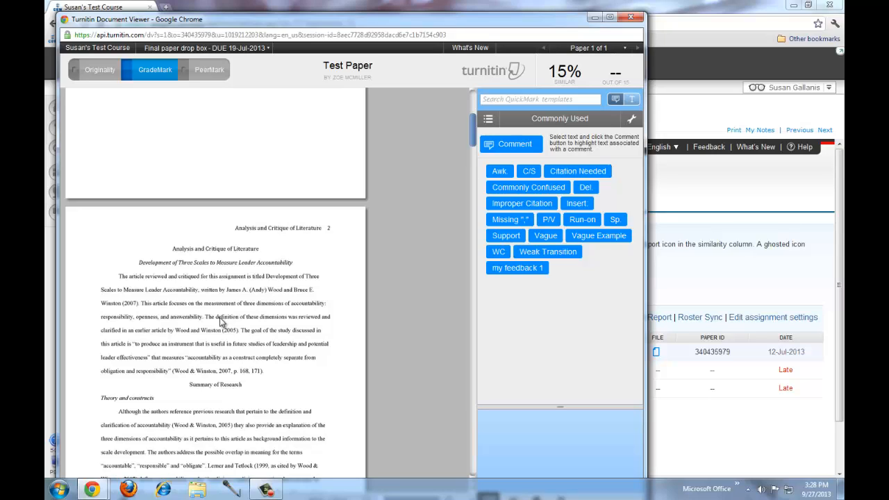
pyautogui.moveTo(217, 319); pyautogui.dragTo(281, 322)
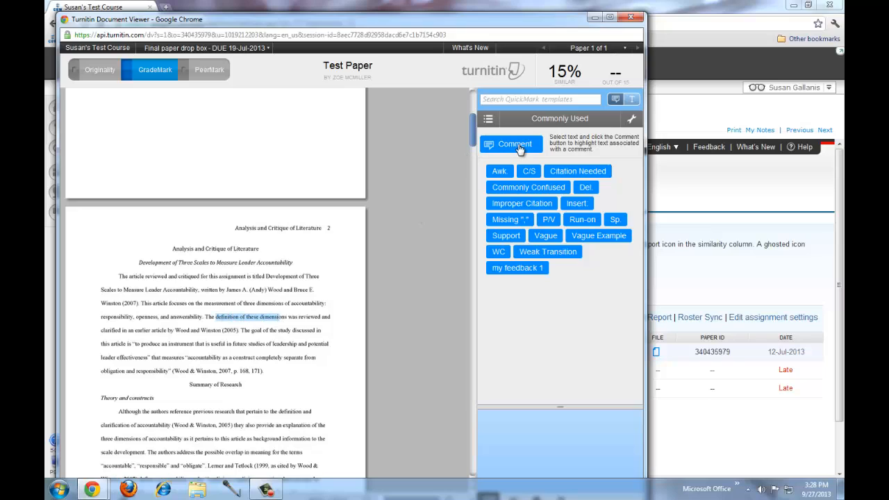
pyautogui.click(515, 145)
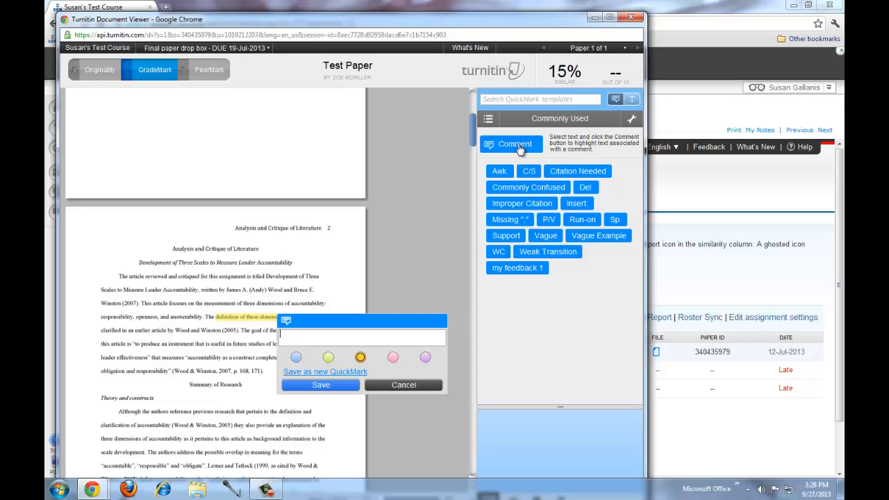
pyautogui.write('here is a comment about this high')
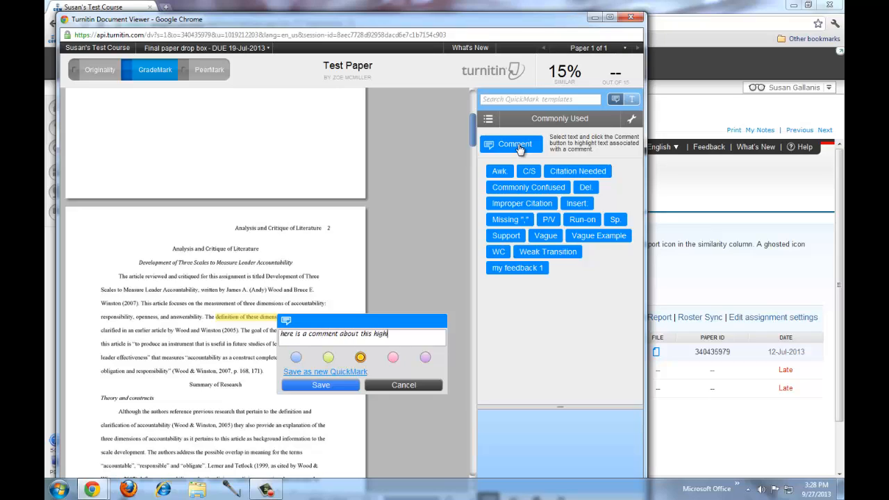
pyautogui.write('lighted text. nice work.')
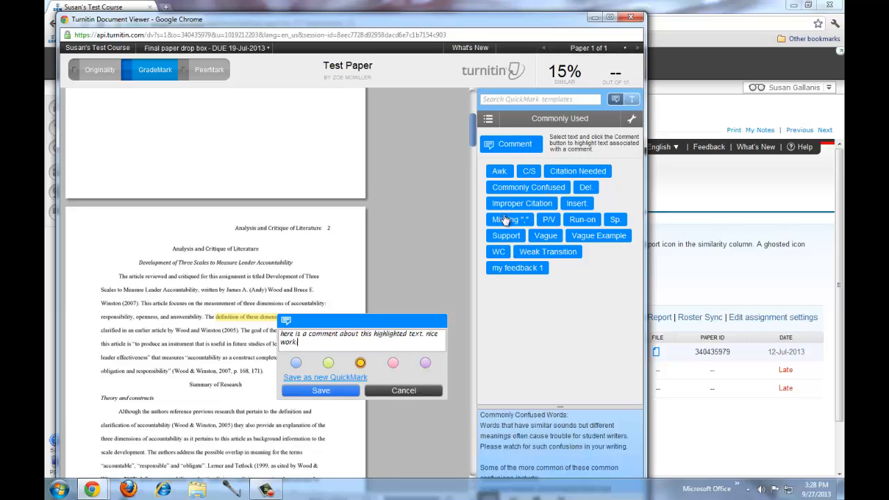
pyautogui.click(325, 391)
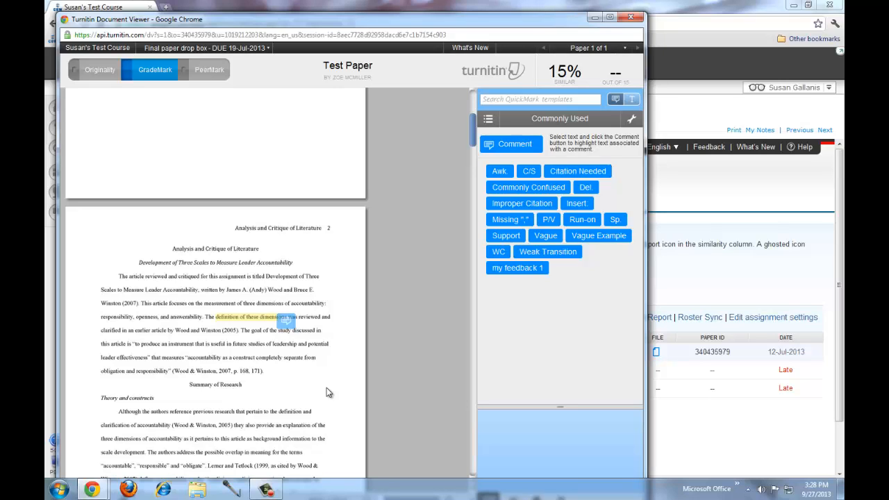
# Give the Test Paper a grade of 12 and close the document viewer.
pyautogui.click(623, 72)
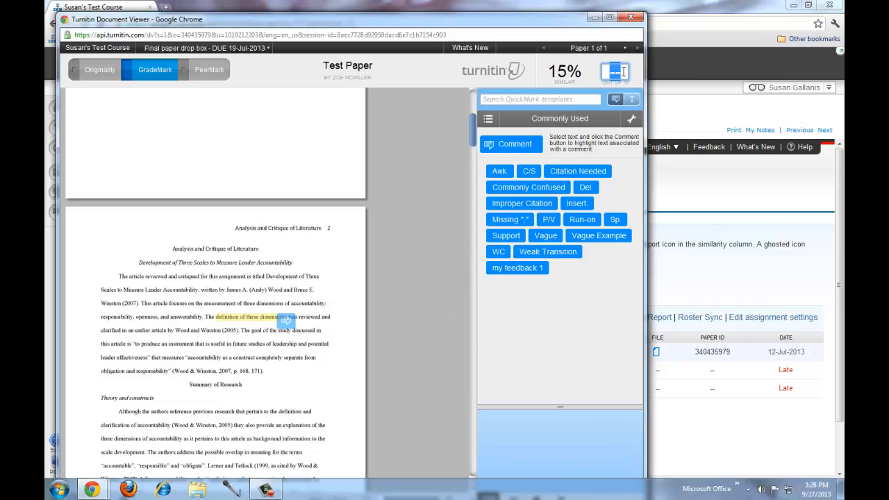
pyautogui.write('12')
pyautogui.click(441, 165)
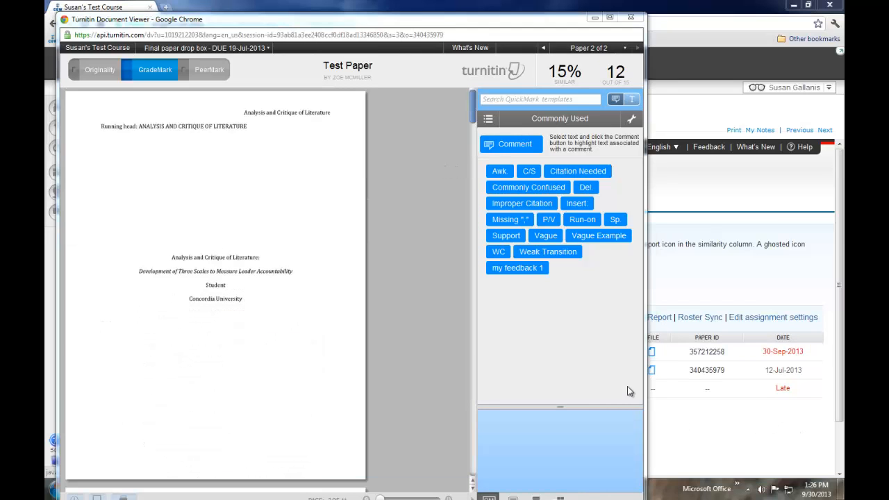
pyautogui.click(631, 17)
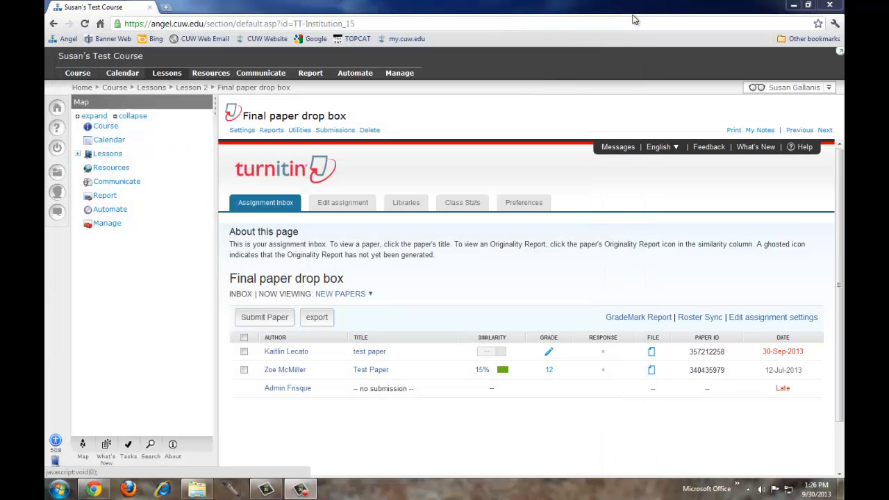